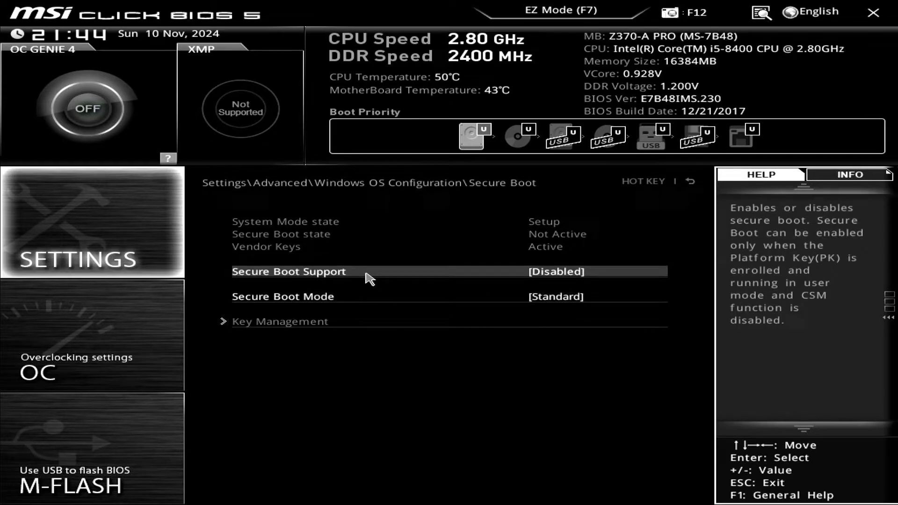
# Step: Try setting Secure Boot Support to Enabled and dismiss the Setup Mode warning
pyautogui.click(370, 279)
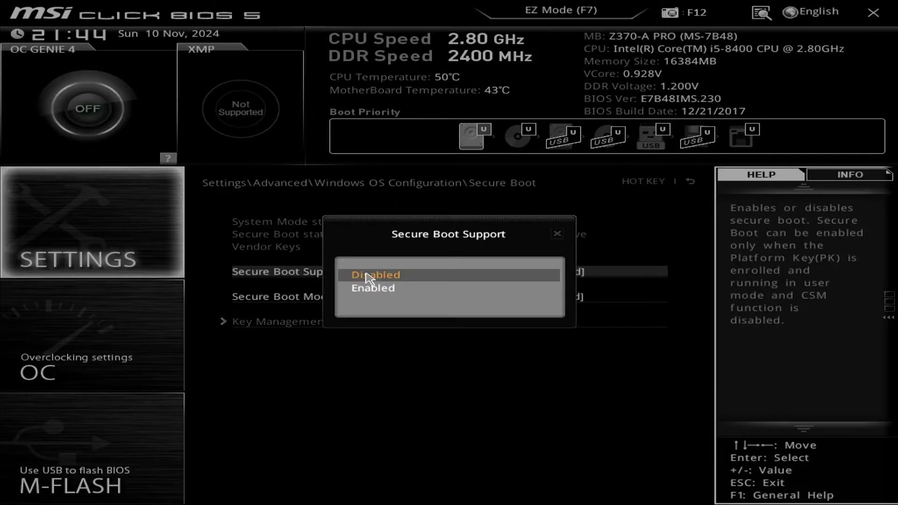
pyautogui.click(440, 288)
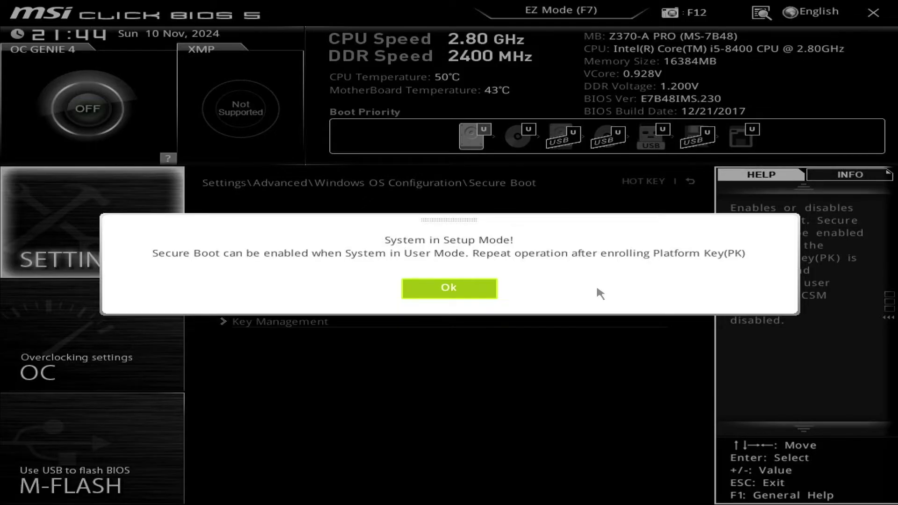
pyautogui.click(478, 295)
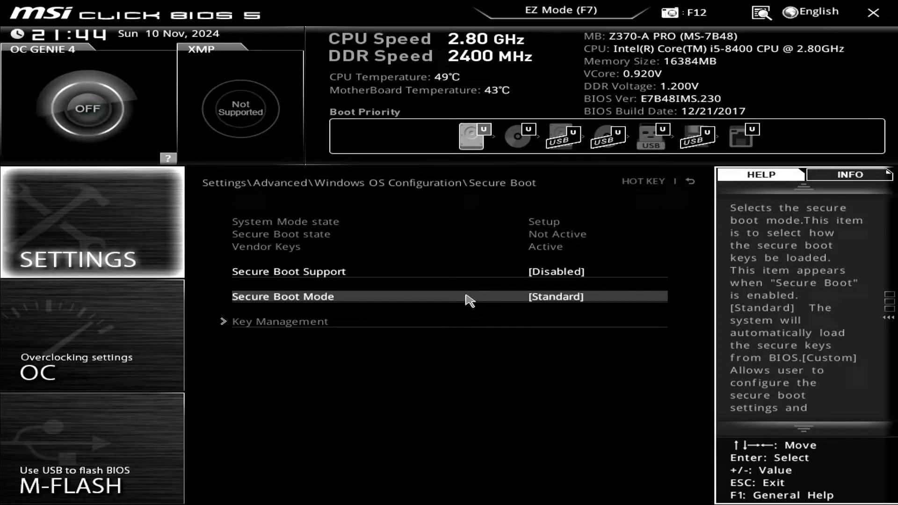
# Step: Switch Secure Boot Mode to Custom and enroll all factory default keys in Key Management
pyautogui.click(470, 300)
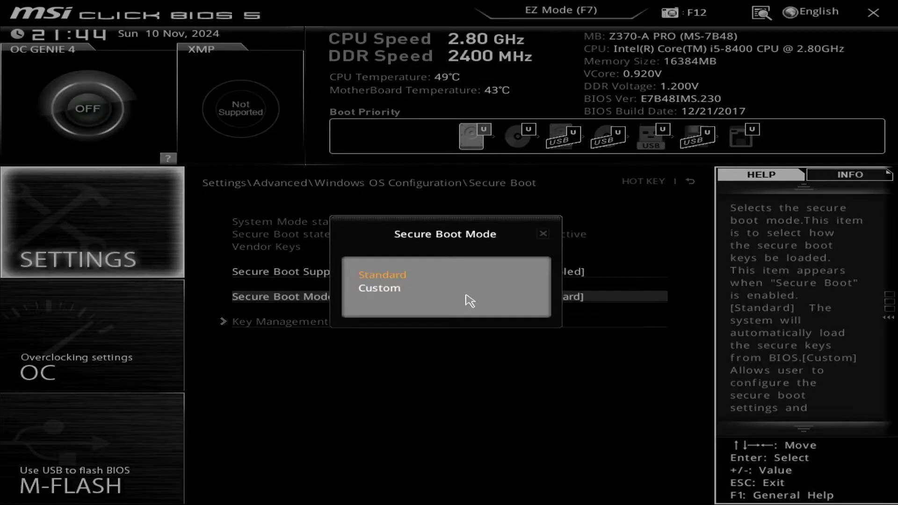
pyautogui.click(401, 292)
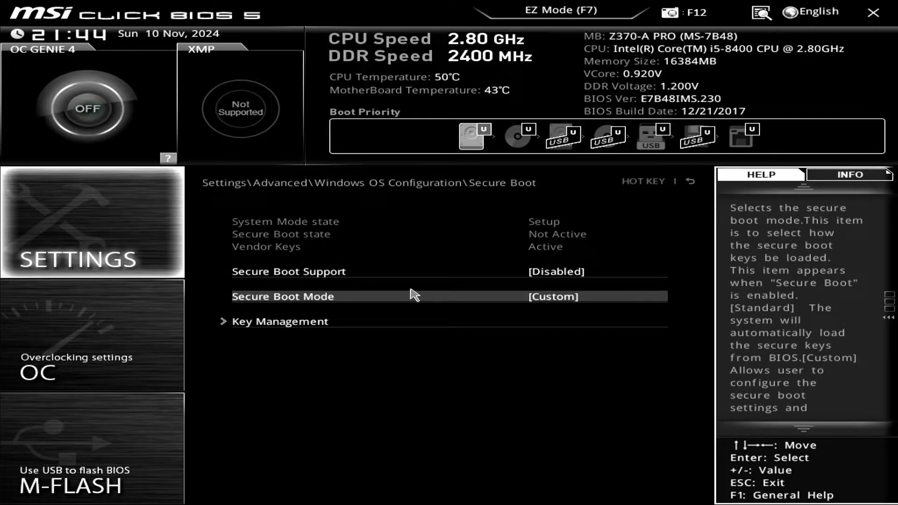
pyautogui.click(329, 324)
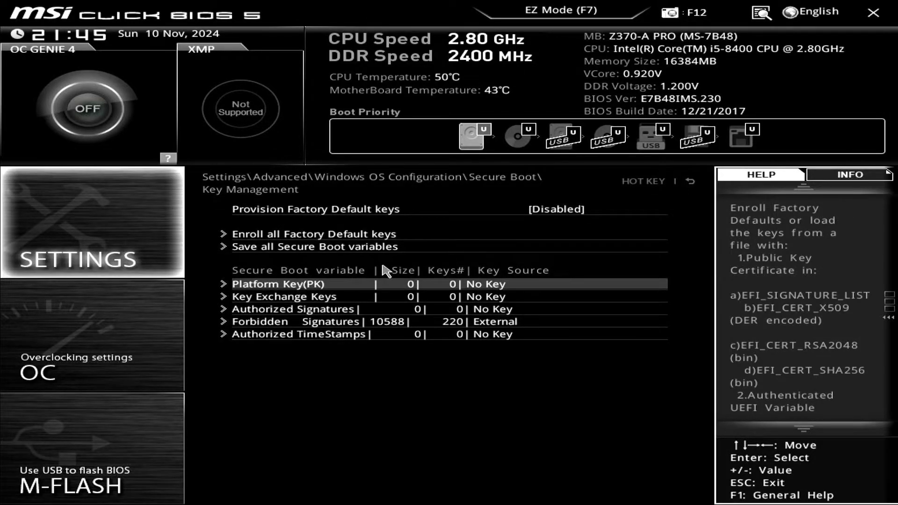
pyautogui.click(410, 236)
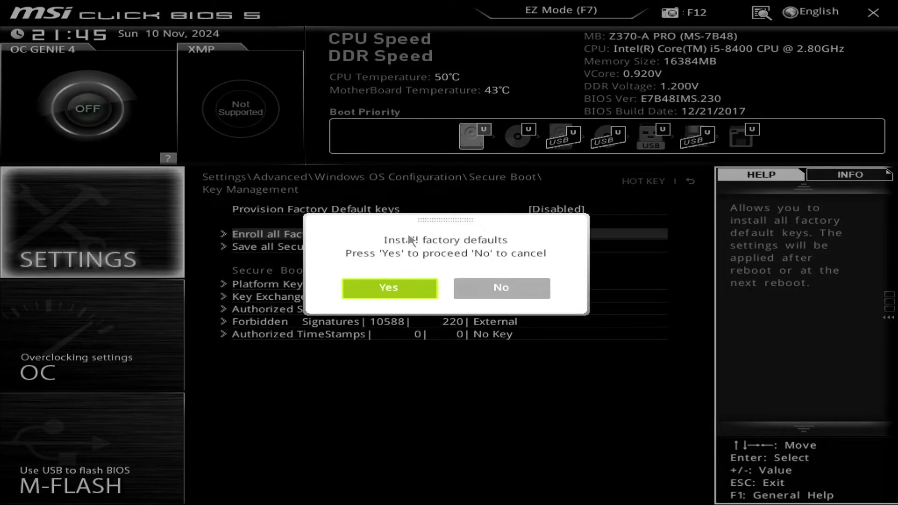
pyautogui.click(390, 291)
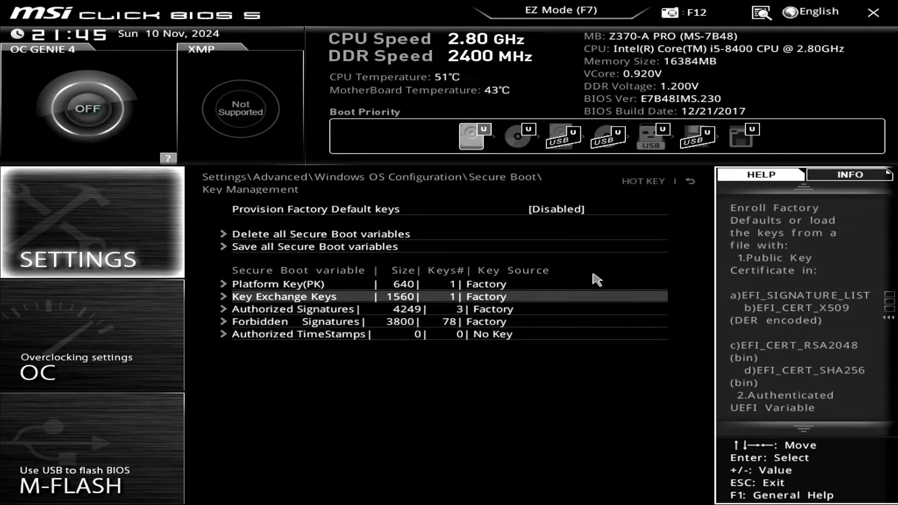
pyautogui.click(691, 182)
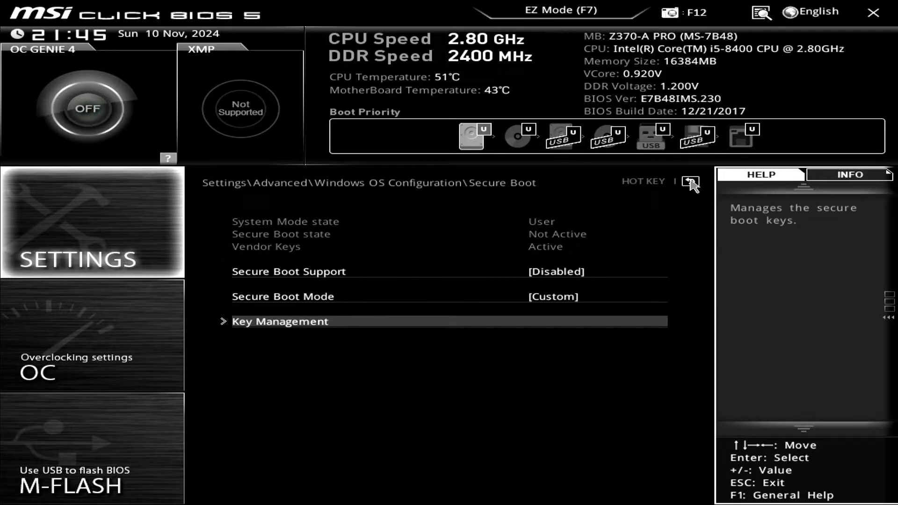
pyautogui.click(387, 279)
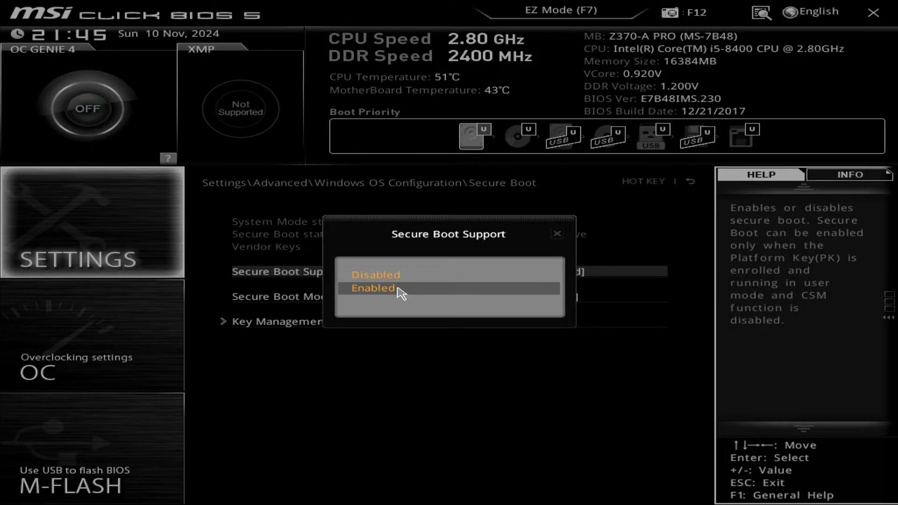
pyautogui.click(400, 292)
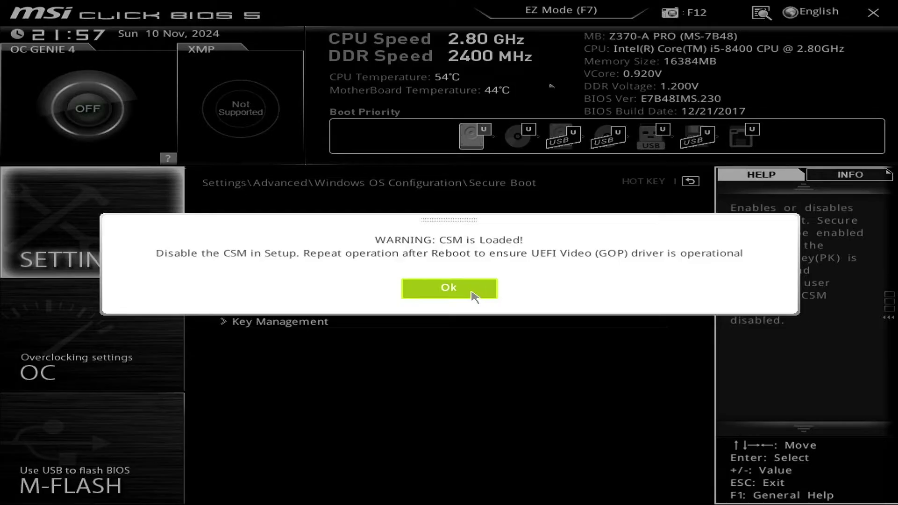
pyautogui.click(473, 294)
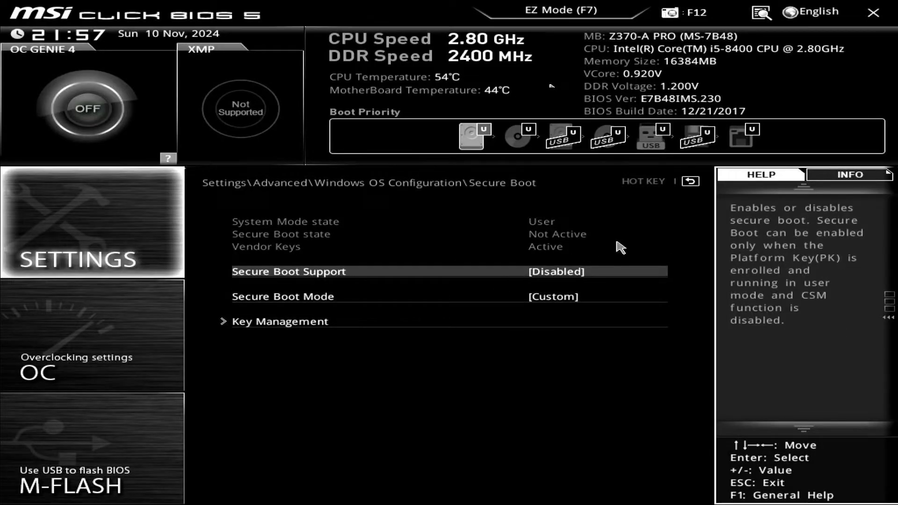
# Step: Accept 'Save configuration and exit' to reboot with the pending Secure Boot changes
pyautogui.click(882, 15)
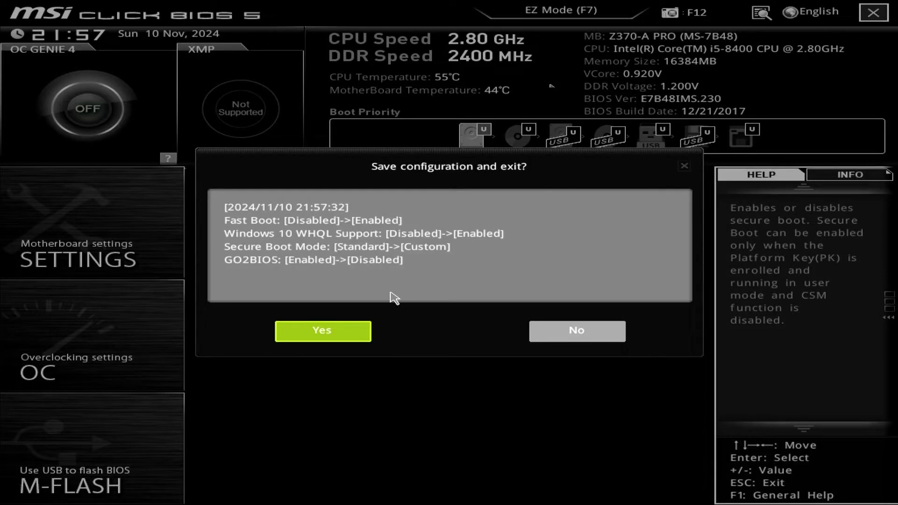
pyautogui.click(354, 337)
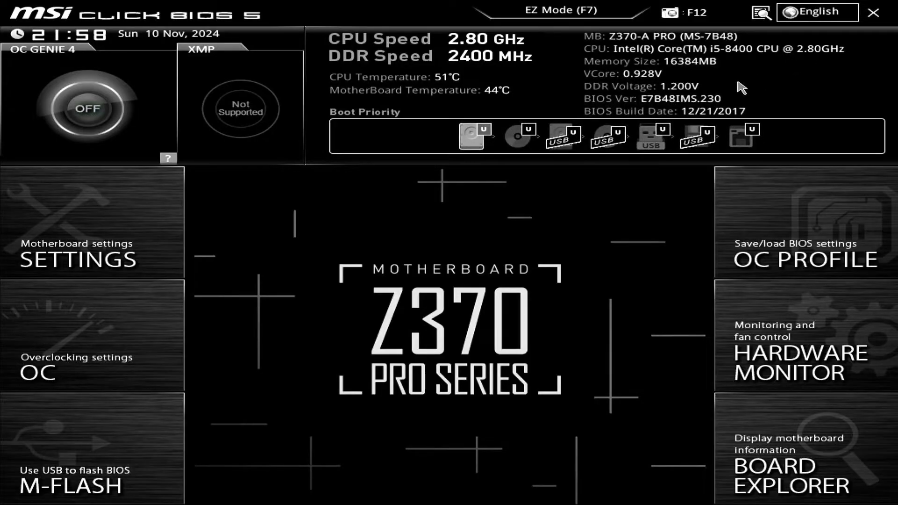
# Step: Go to Settings > Advanced > Windows OS Configuration > Secure Boot
pyautogui.click(109, 219)
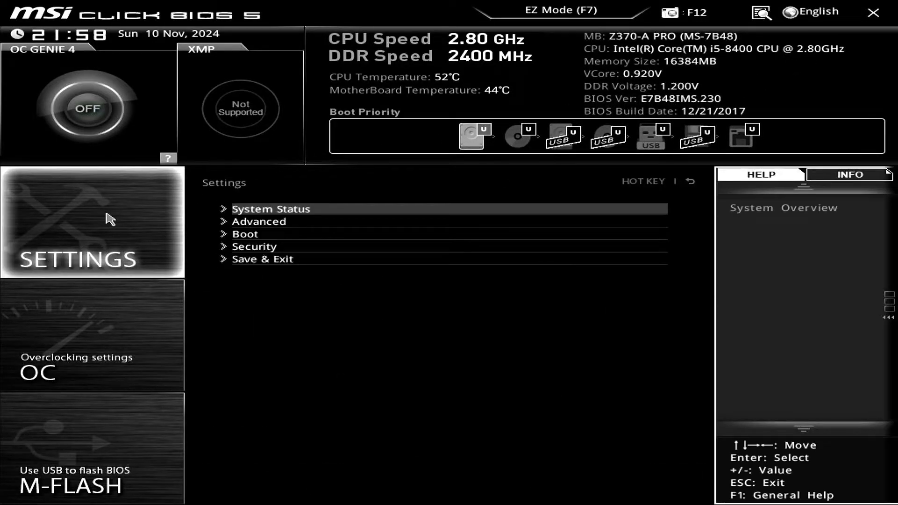
pyautogui.click(286, 224)
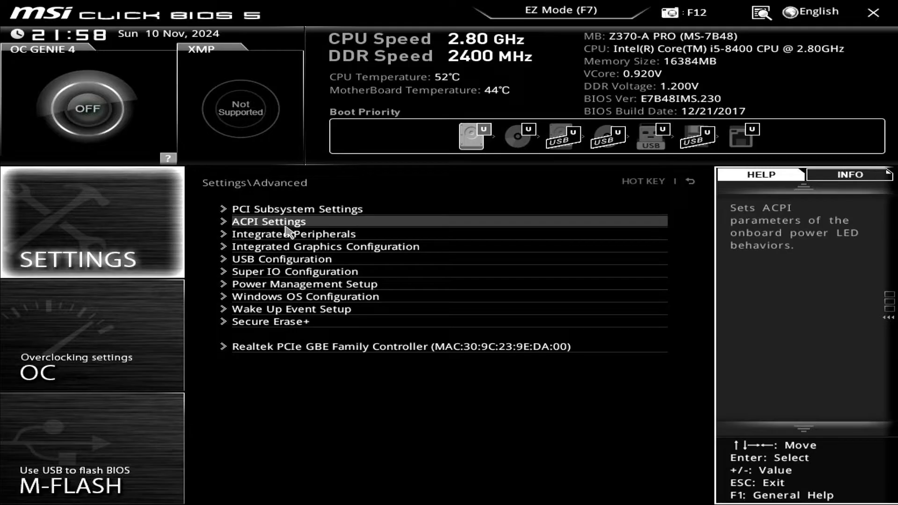
pyautogui.click(358, 299)
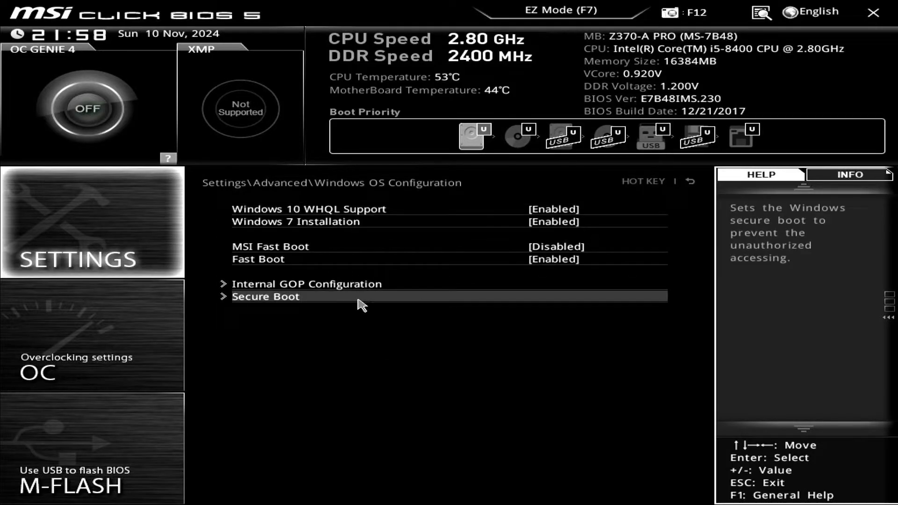
pyautogui.click(348, 296)
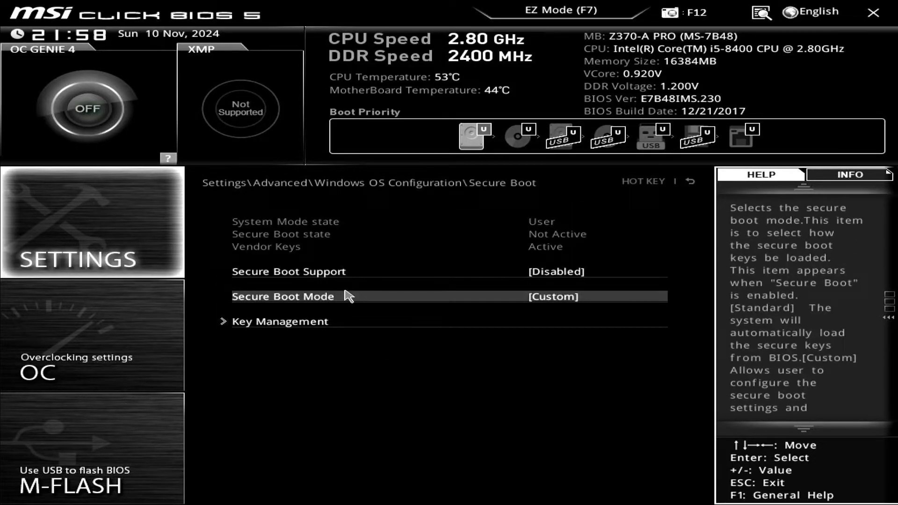
# Step: Set Secure Boot Support to Enabled and Mode to Standard, accepting factory keys, then request save-and-exit
pyautogui.click(371, 271)
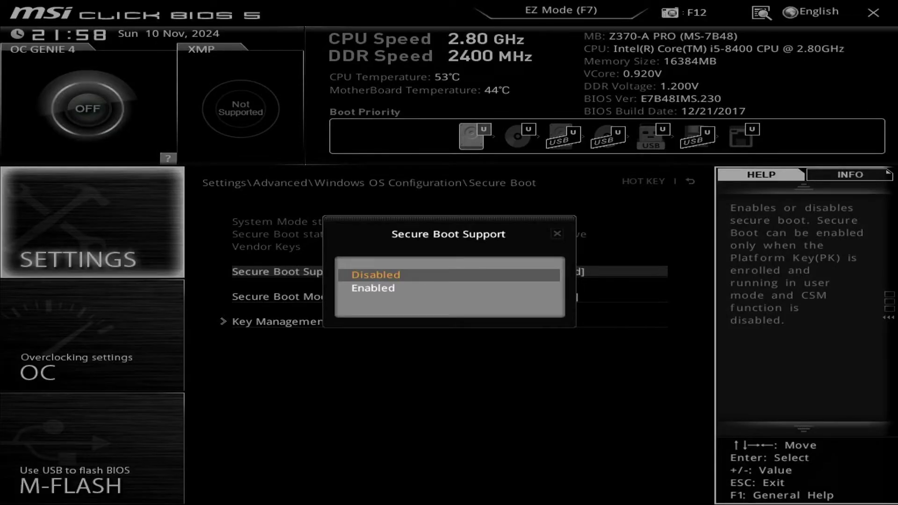
pyautogui.click(395, 289)
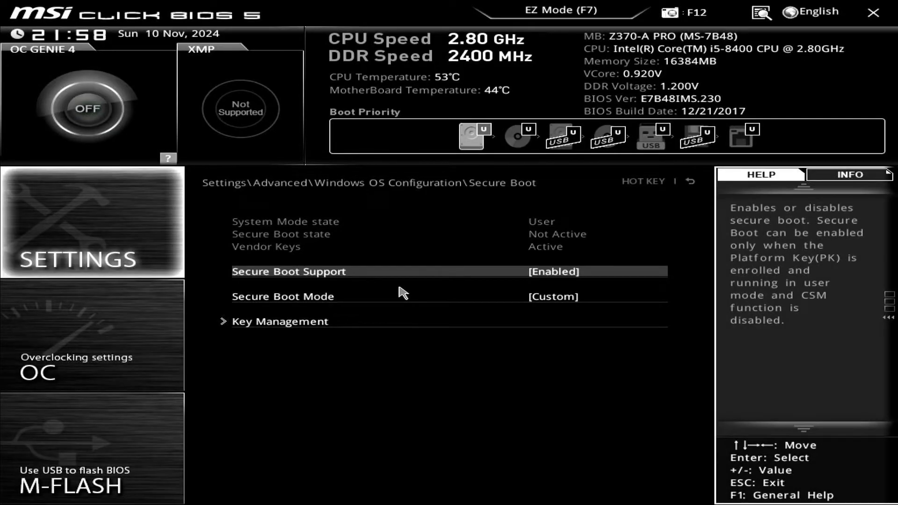
pyautogui.click(480, 303)
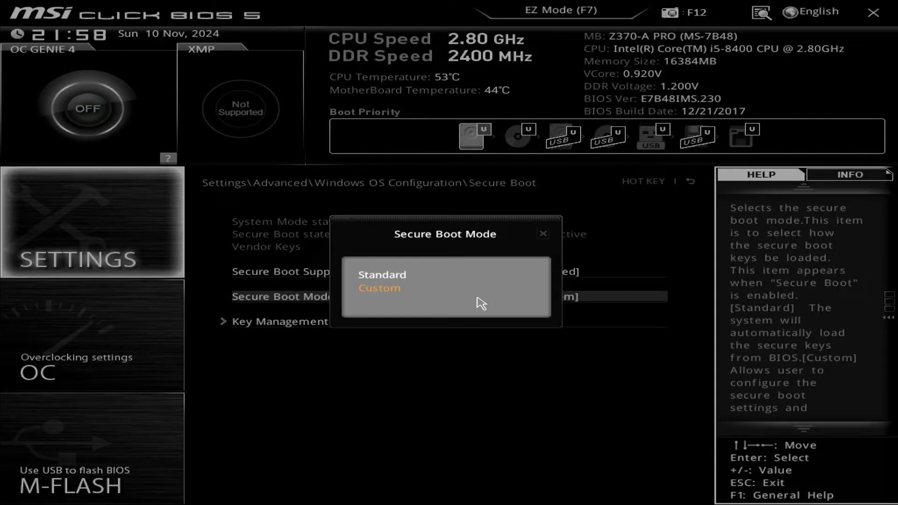
pyautogui.click(415, 283)
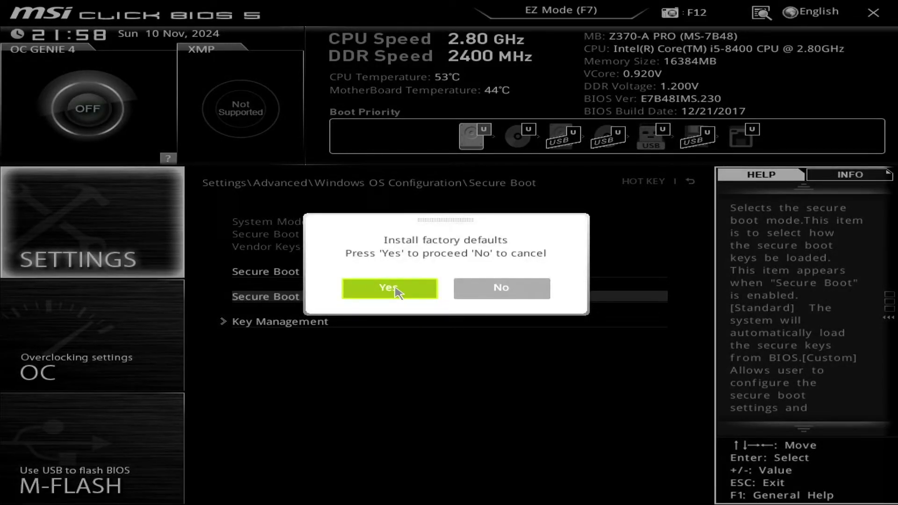
pyautogui.click(398, 292)
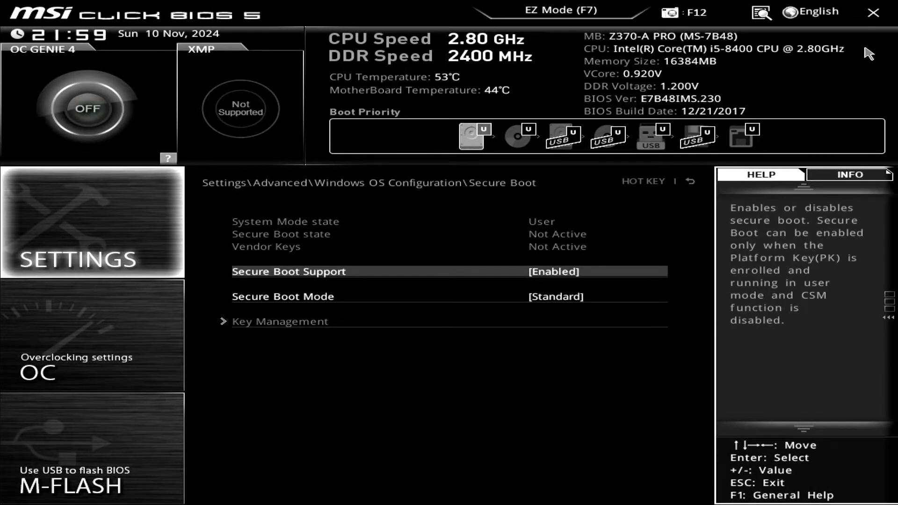
pyautogui.click(883, 14)
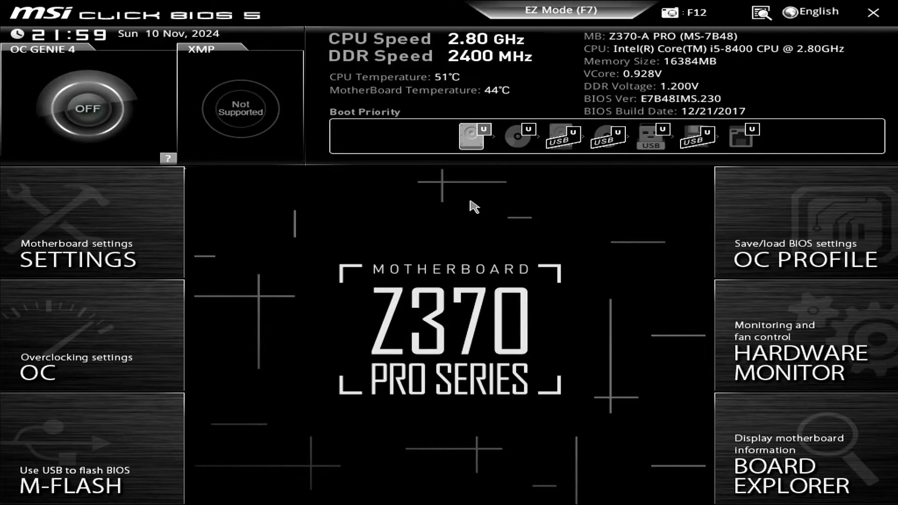
# Step: After reboot, return to Settings > Advanced > Windows OS Configuration > Secure Boot to check it
pyautogui.click(135, 234)
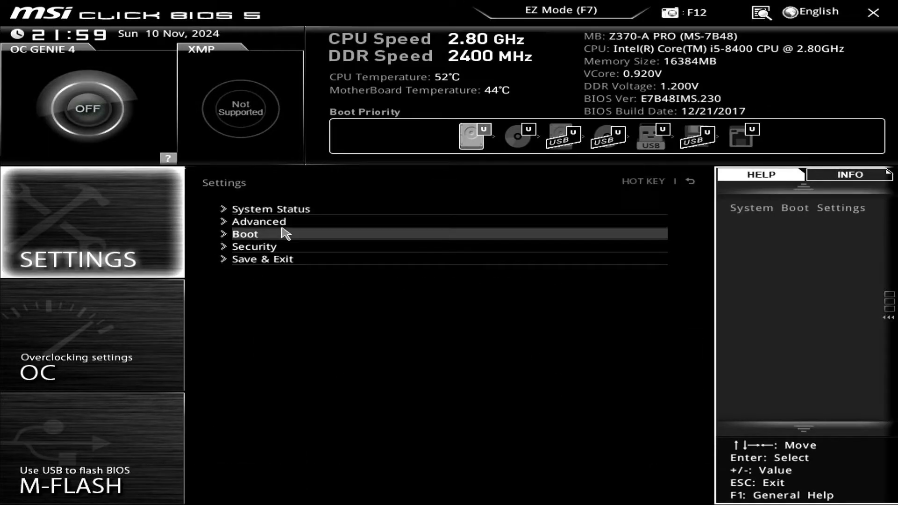
pyautogui.click(349, 223)
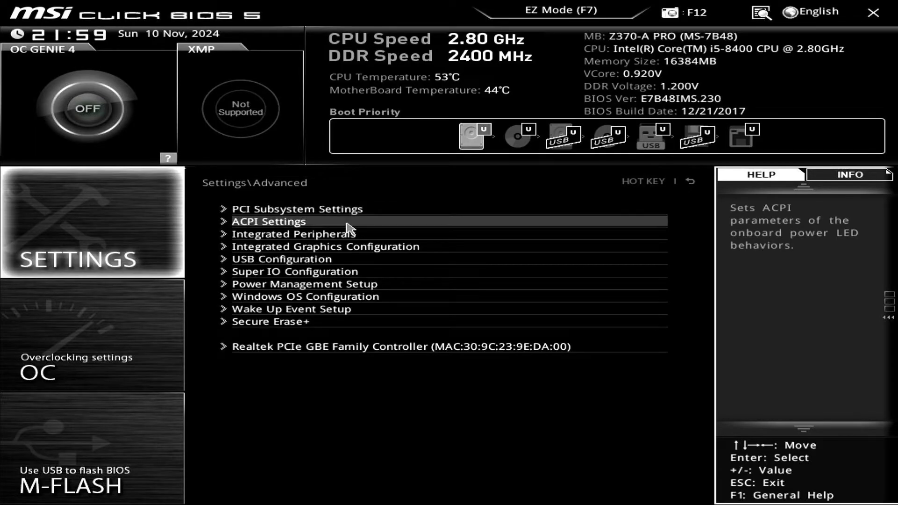
pyautogui.click(370, 300)
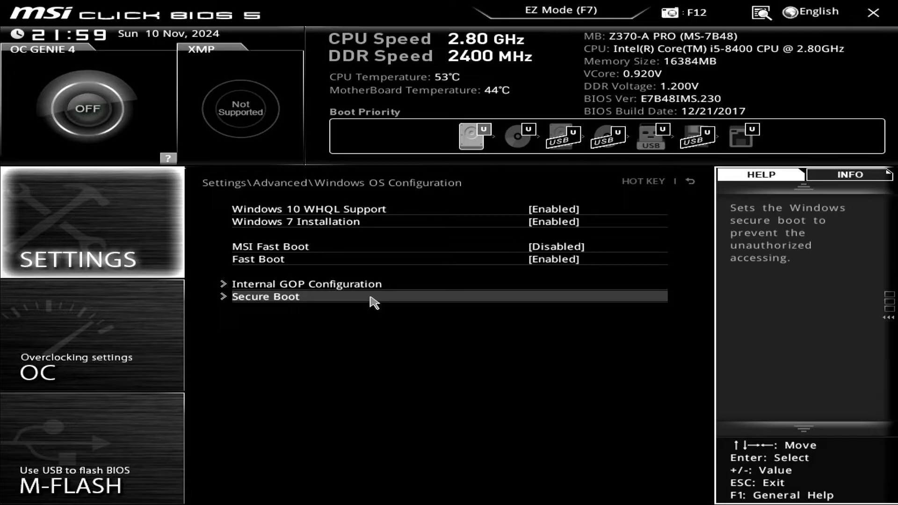
pyautogui.click(371, 297)
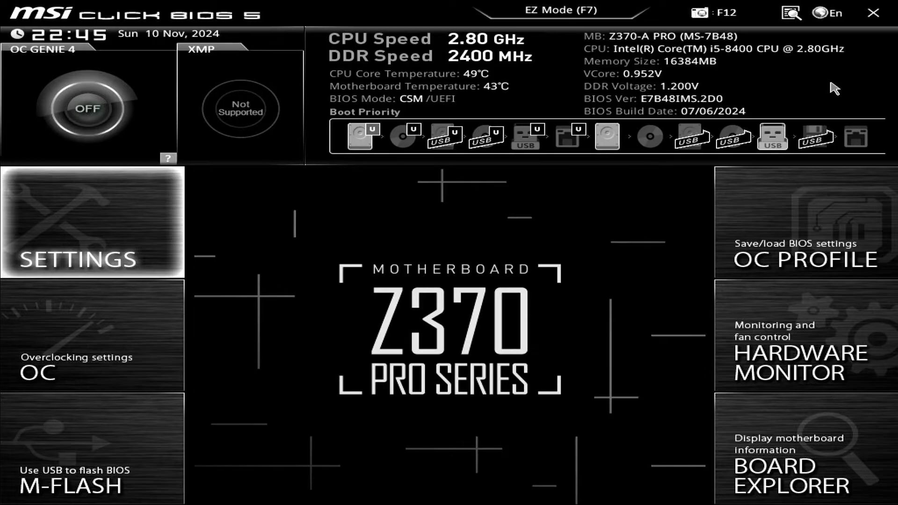
# Step: Set Windows 10 WHQL Support from CSM to UEFI under Windows OS Configuration
pyautogui.click(129, 218)
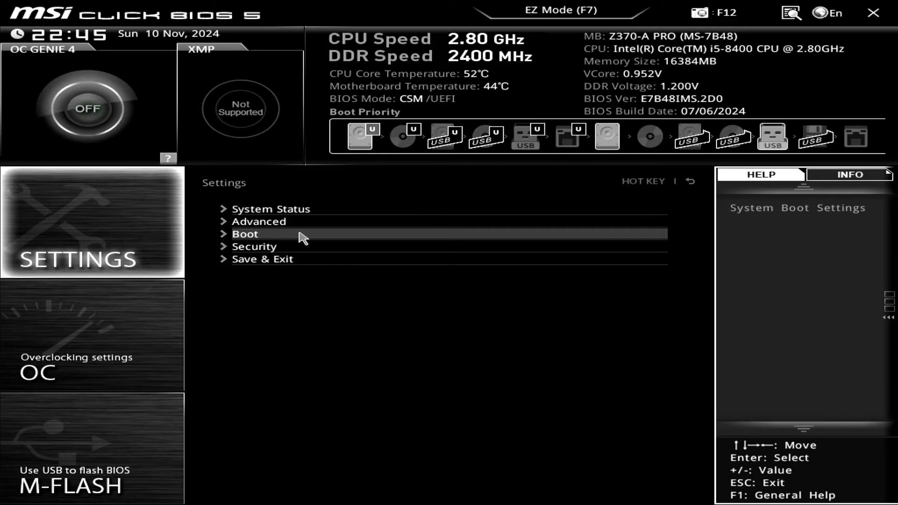
pyautogui.click(306, 225)
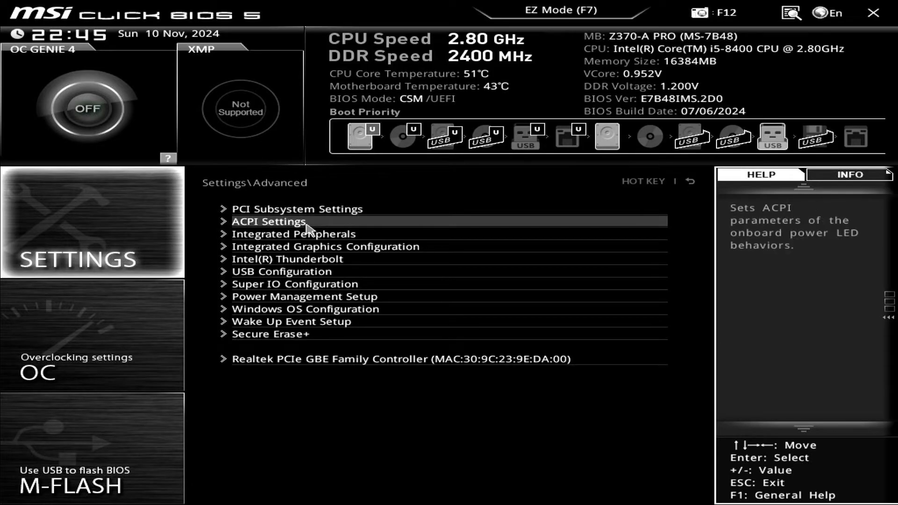
pyautogui.click(370, 310)
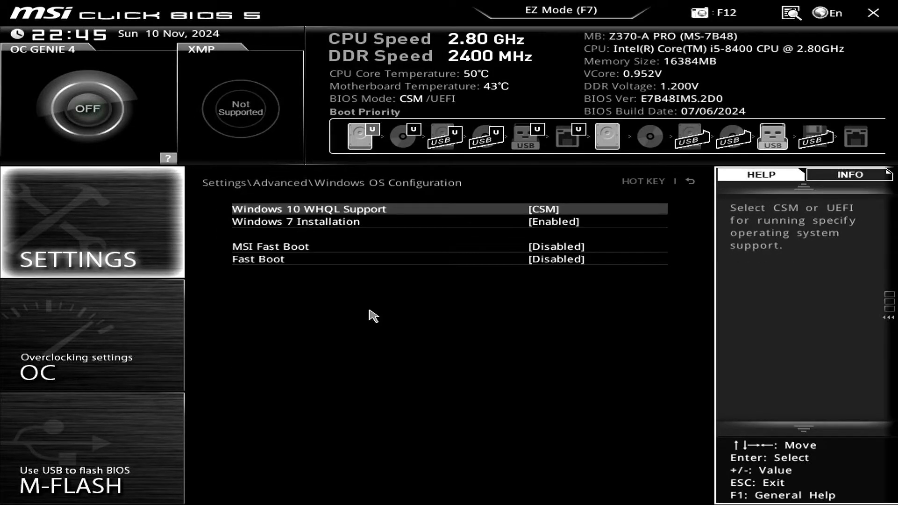
pyautogui.click(443, 215)
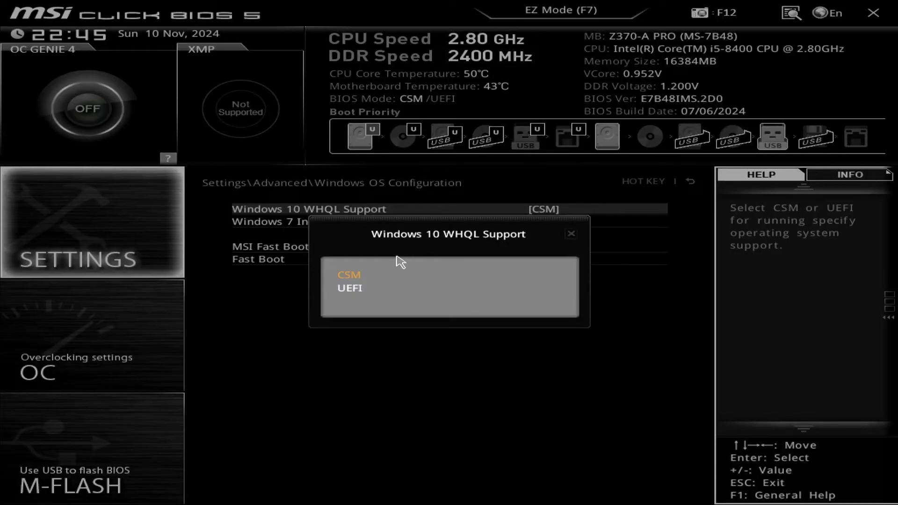
pyautogui.click(380, 288)
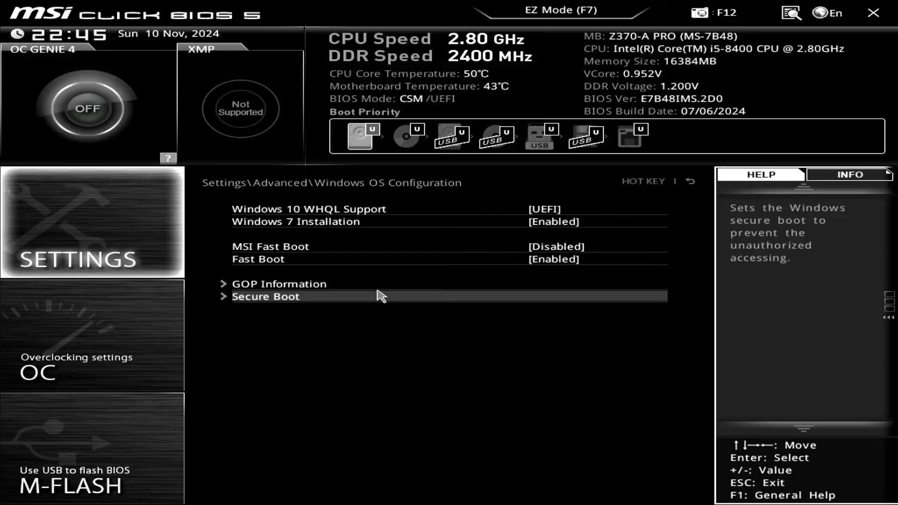
# Step: Set Secure Boot Mode to Custom on the Secure Boot page
pyautogui.click(319, 297)
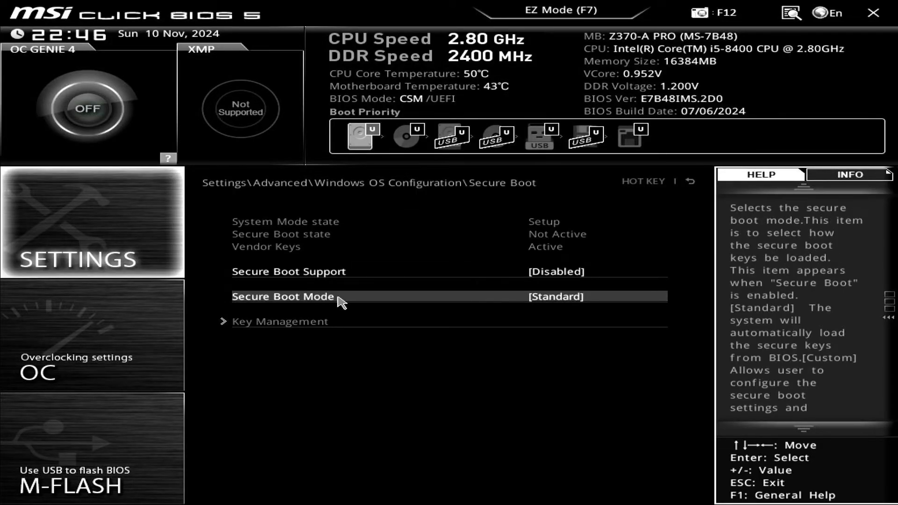
pyautogui.click(337, 298)
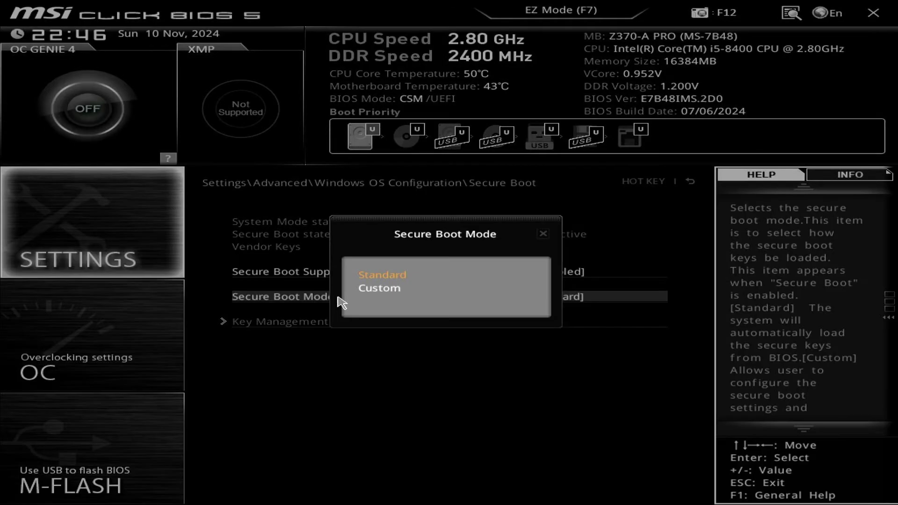
pyautogui.click(392, 290)
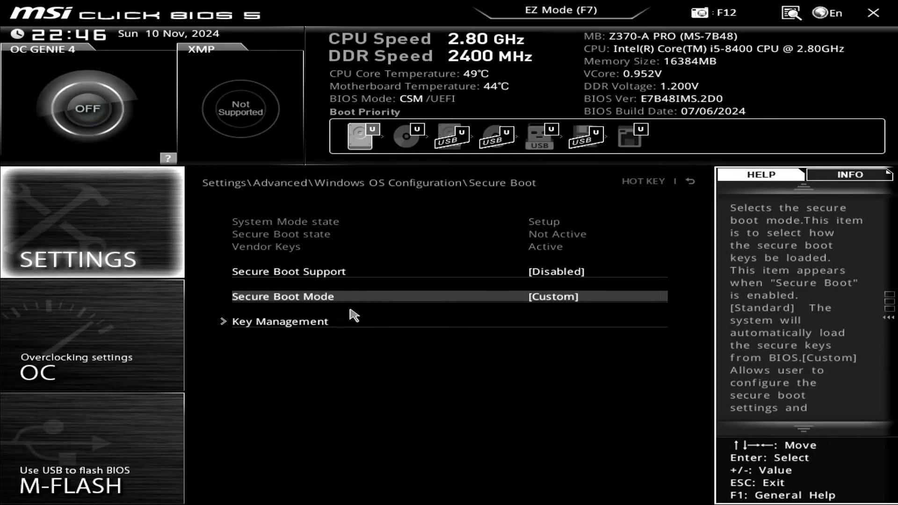
# Step: Enroll all factory default keys via Key Management, then return to Secure Boot showing User mode
pyautogui.click(325, 321)
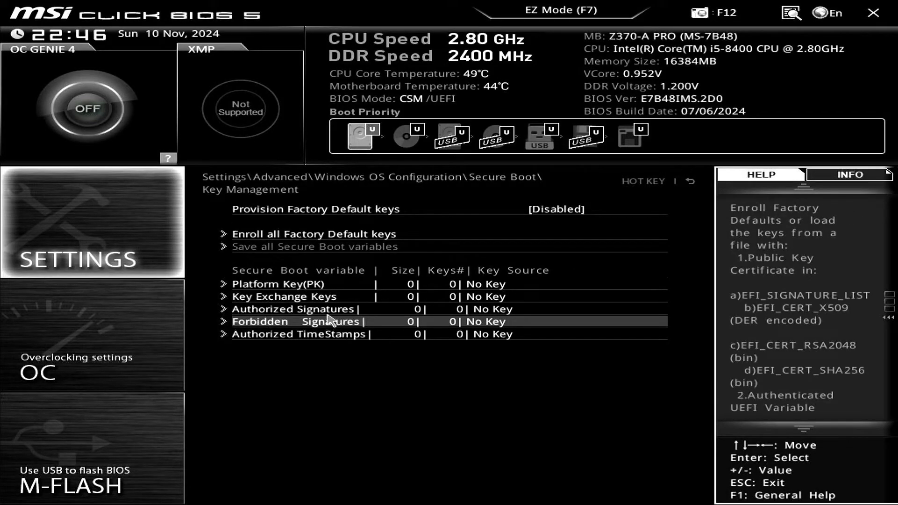
pyautogui.click(358, 234)
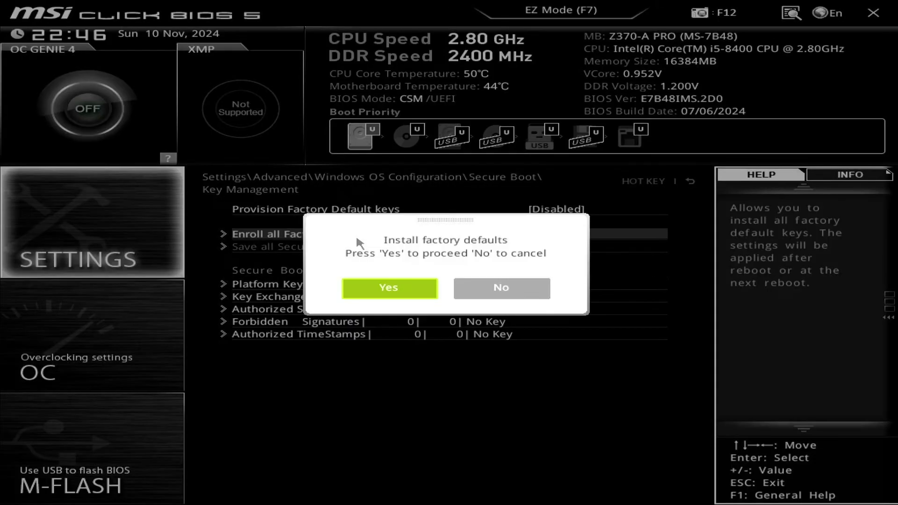
pyautogui.click(369, 290)
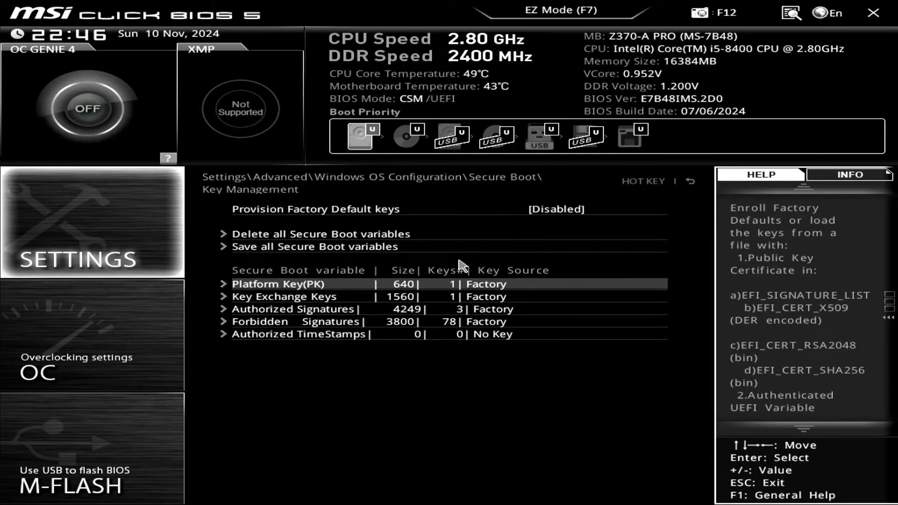
pyautogui.click(692, 183)
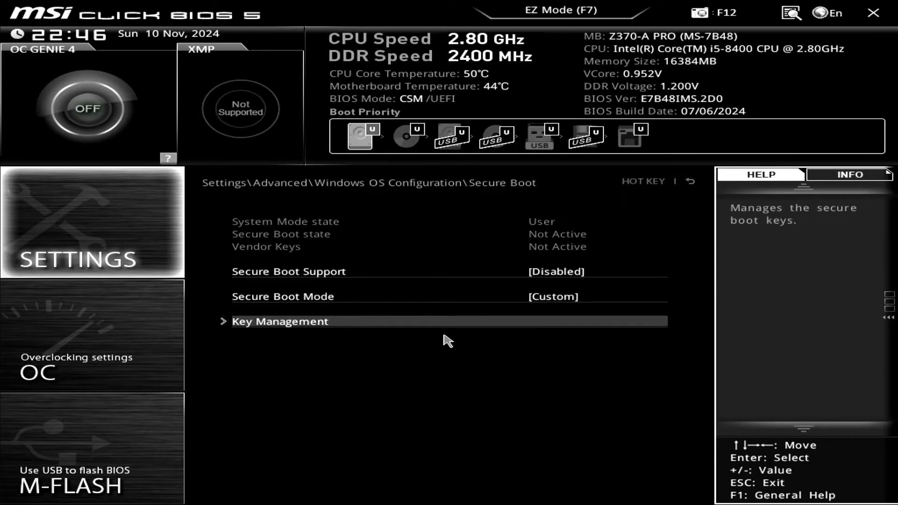
# Step: Set Secure Boot Mode to Standard with factory default keys, then save configuration and exit
pyautogui.click(544, 298)
pyautogui.click(435, 281)
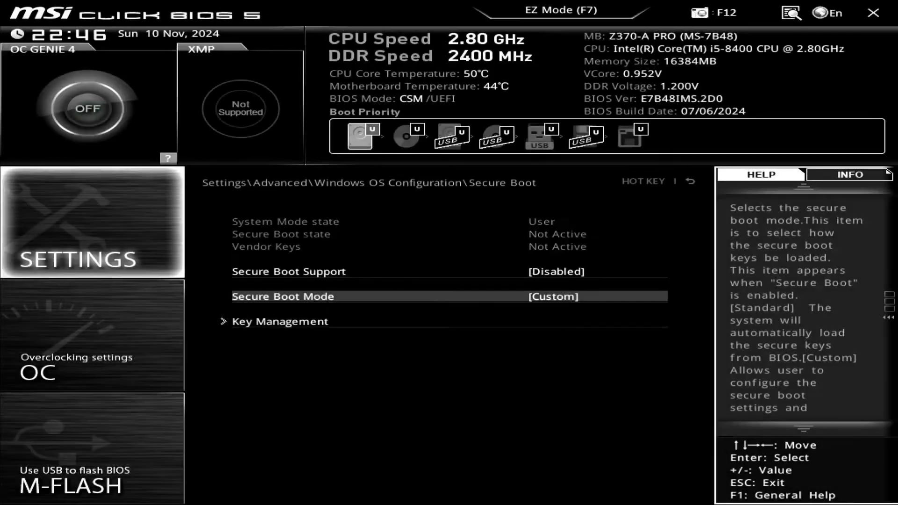
pyautogui.click(412, 289)
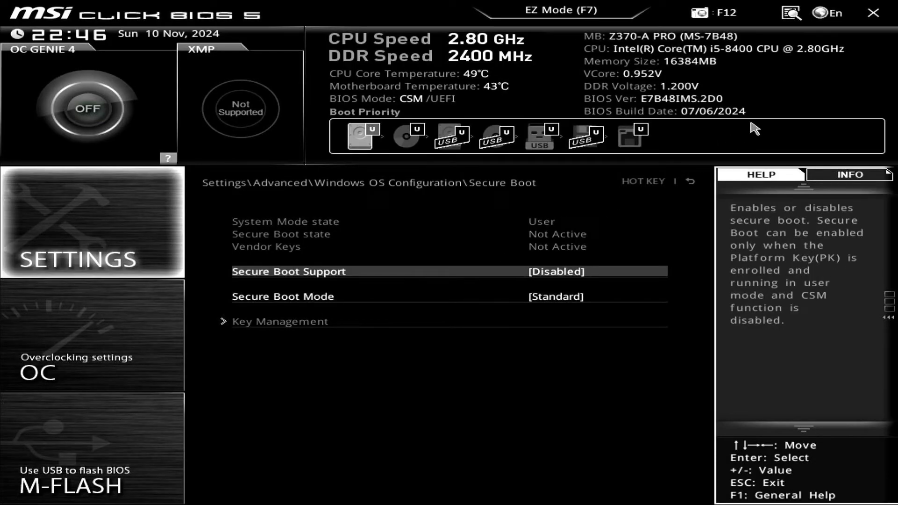
pyautogui.click(873, 14)
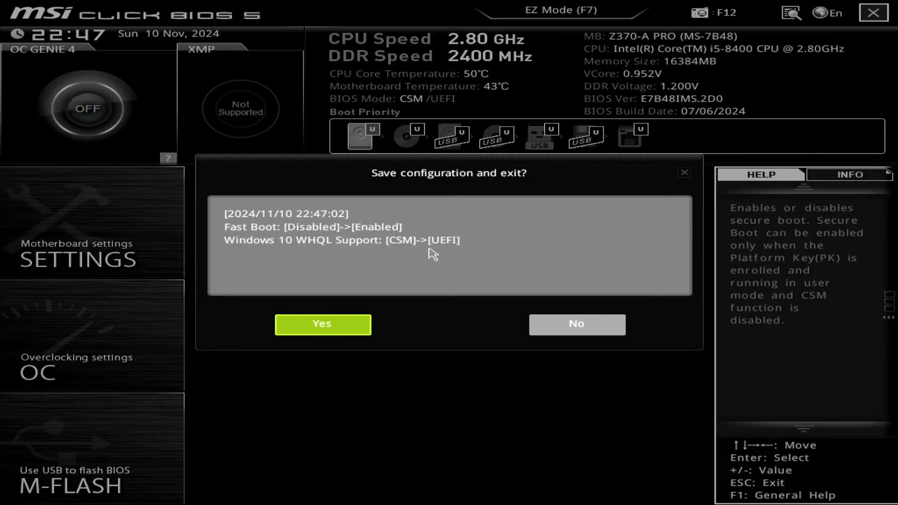
pyautogui.click(346, 330)
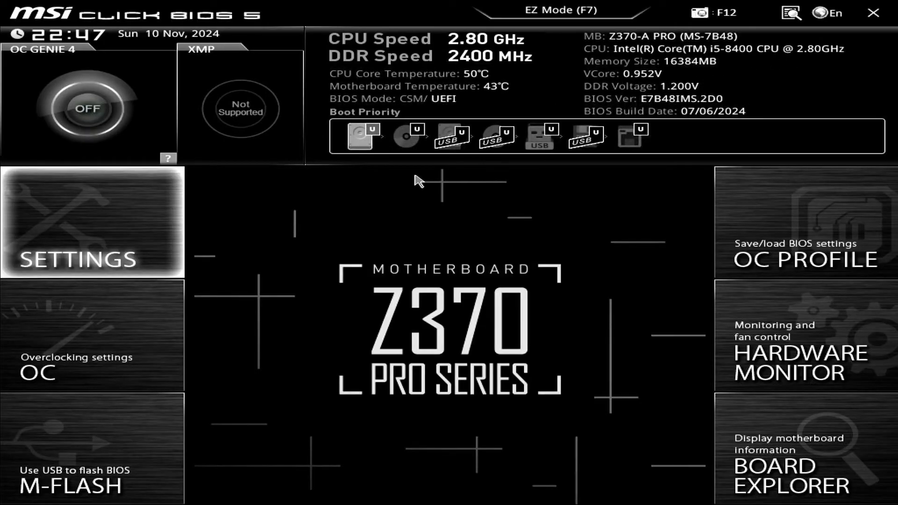
# Step: Set Secure Boot Support to Enabled under Settings > Advanced > Windows OS Configuration > Secure Boot
pyautogui.click(136, 216)
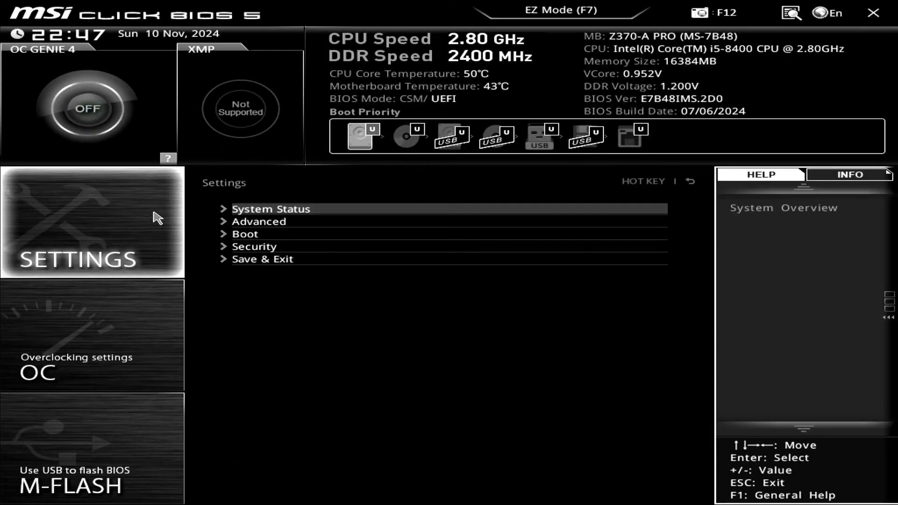
pyautogui.click(266, 224)
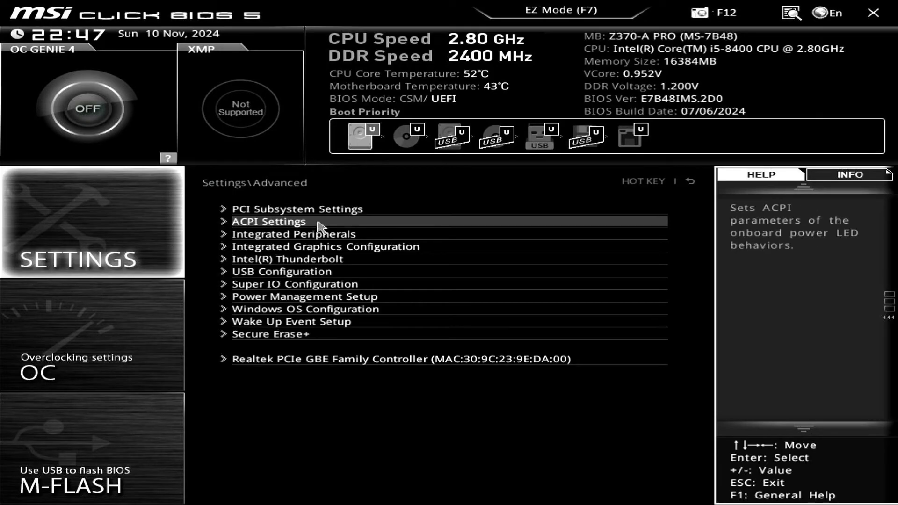
pyautogui.click(393, 310)
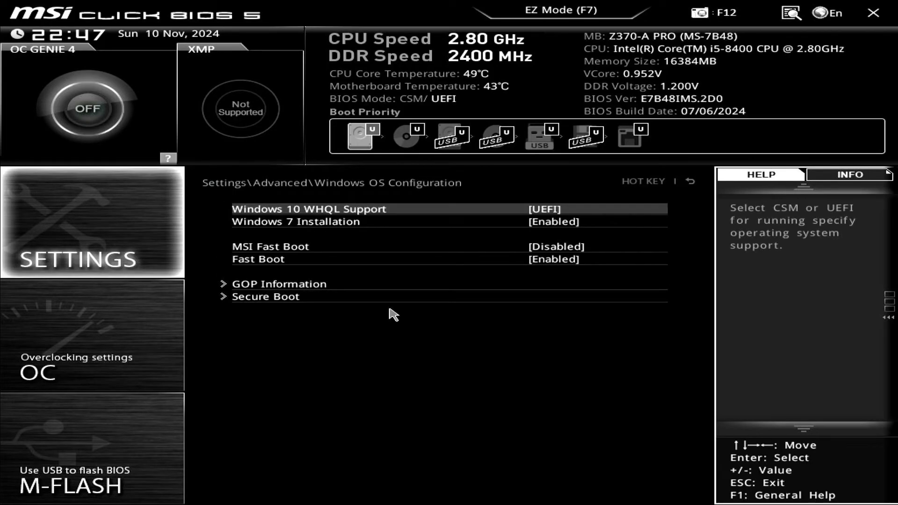
pyautogui.click(328, 297)
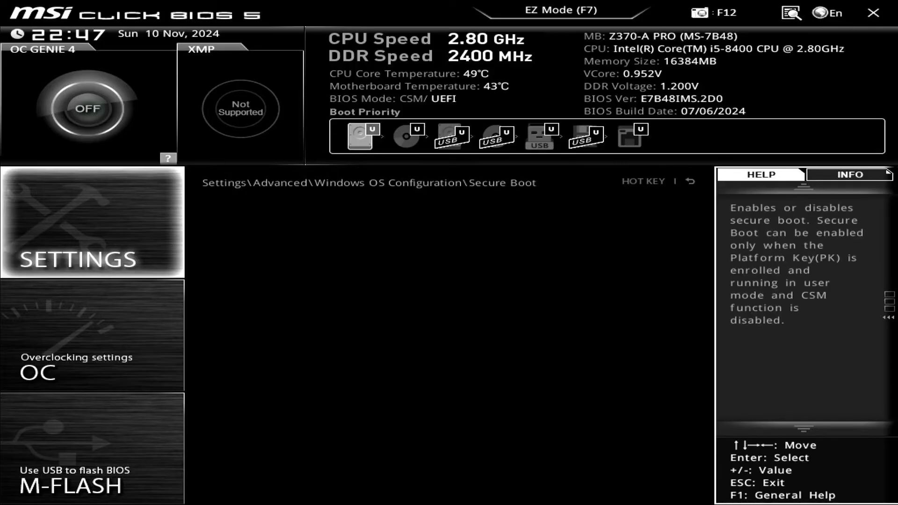
pyautogui.click(426, 274)
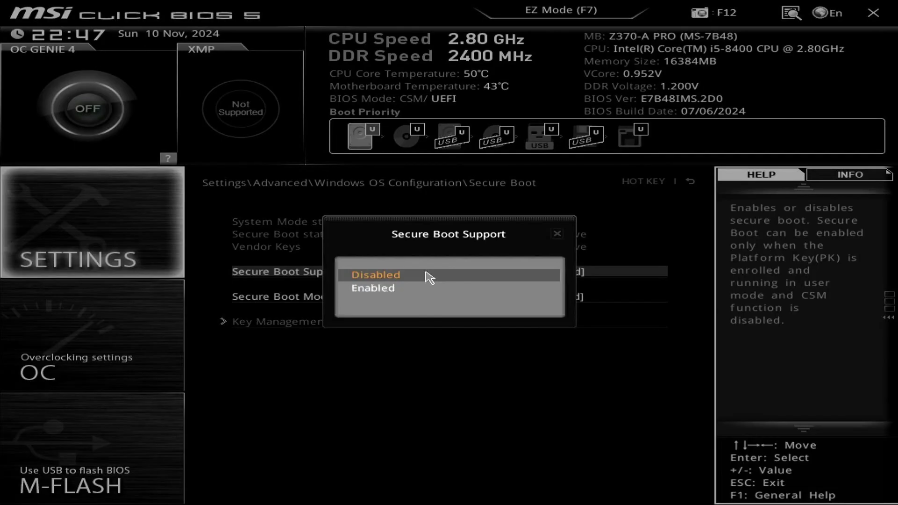
pyautogui.click(423, 288)
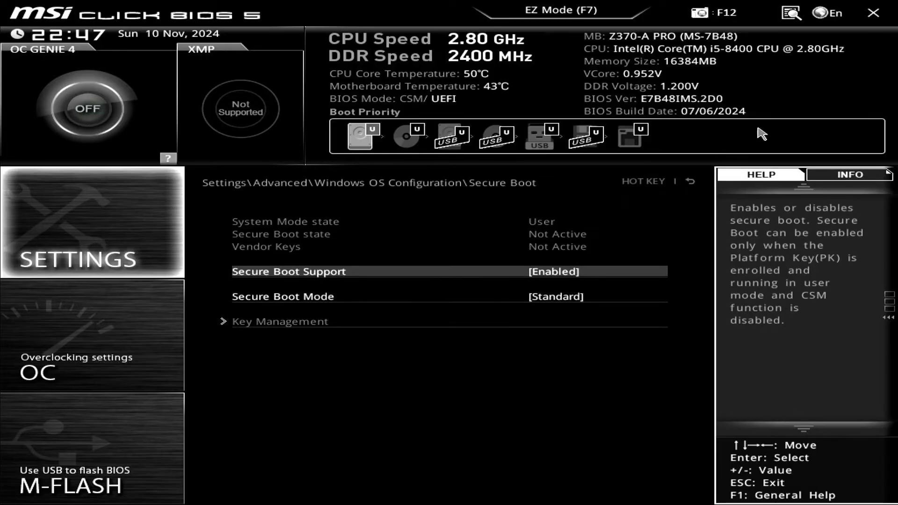
# Step: Save configuration and exit with Secure Boot Support Enabled, restarting into Windows 11
pyautogui.click(873, 13)
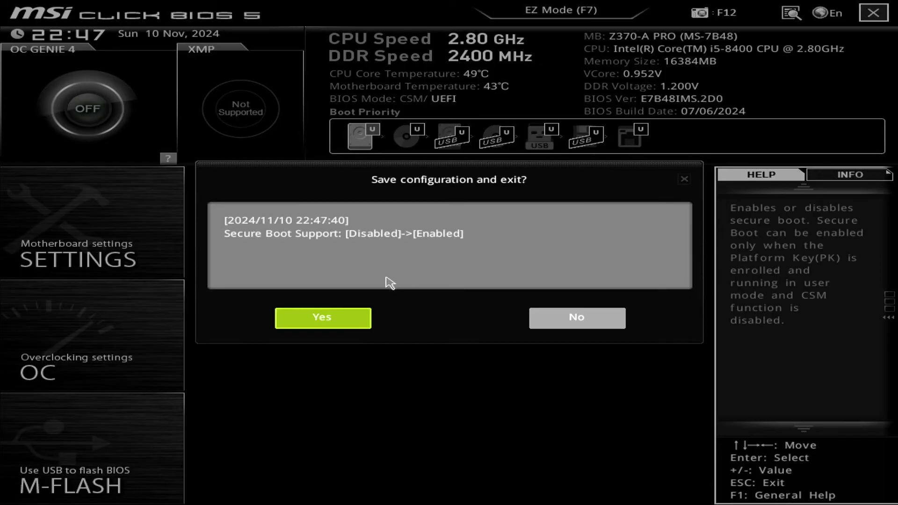
pyautogui.click(330, 322)
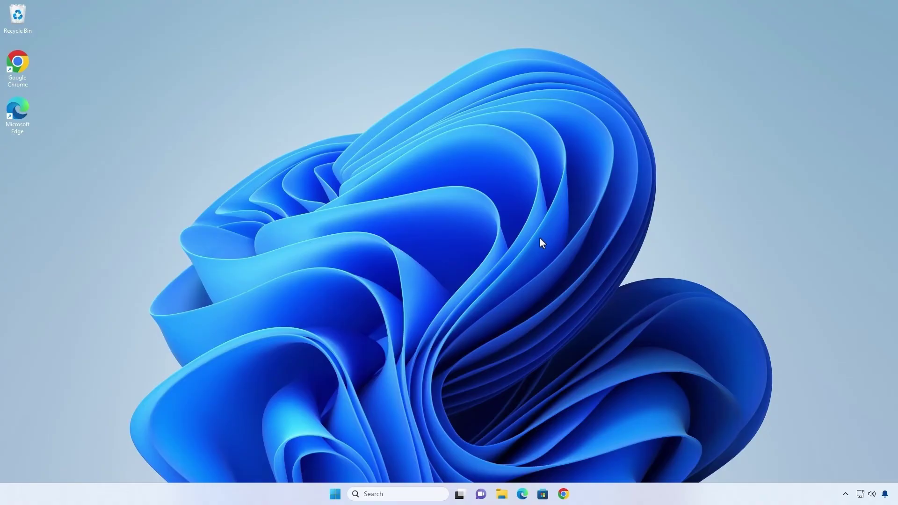
pyautogui.click(389, 494)
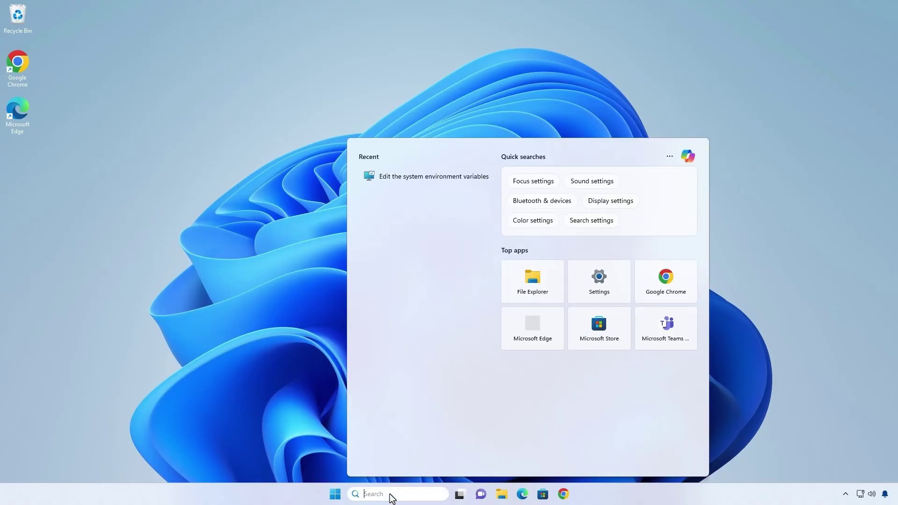
pyautogui.write('msinfo32')
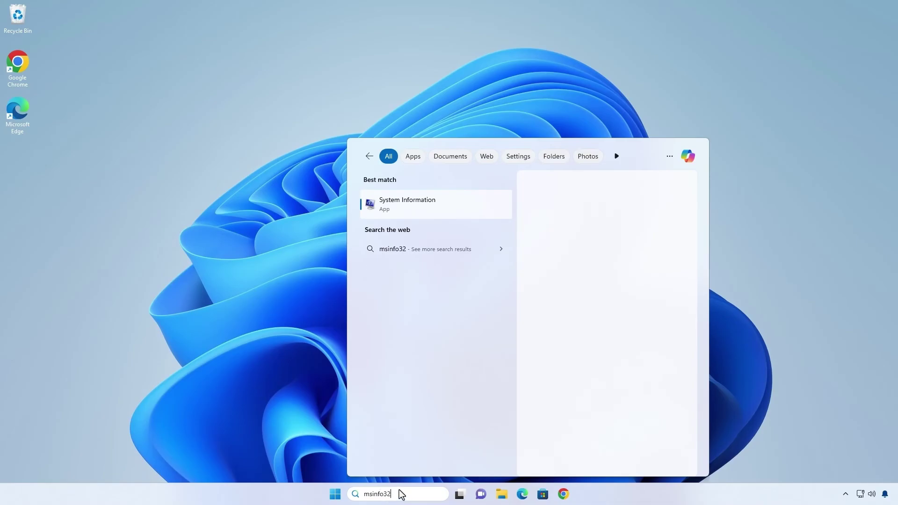
pyautogui.press('Return')
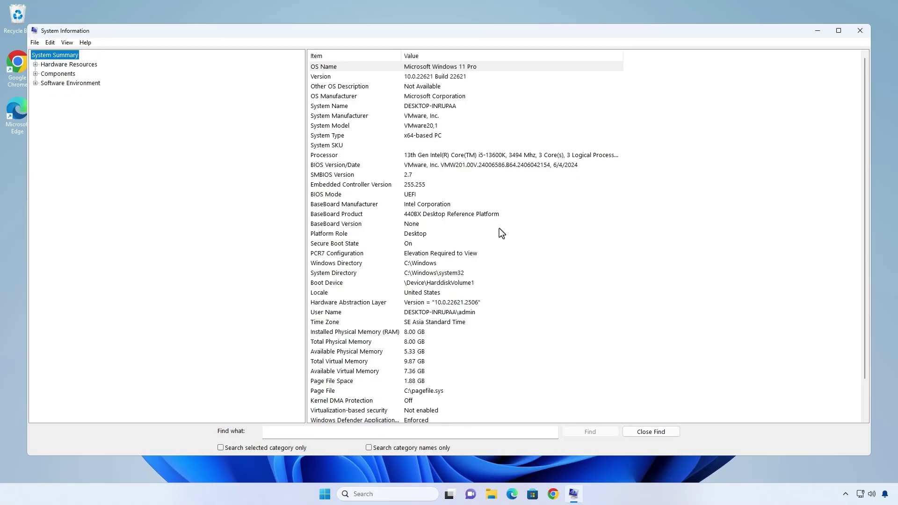
pyautogui.click(356, 244)
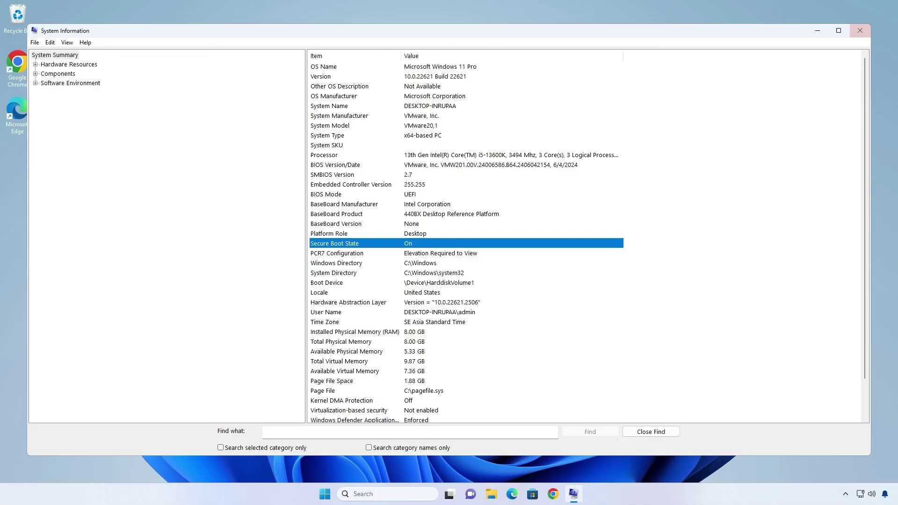
# Step: Close System Information and check Secure boot under Privacy & security > Windows Security > Device security
pyautogui.click(859, 30)
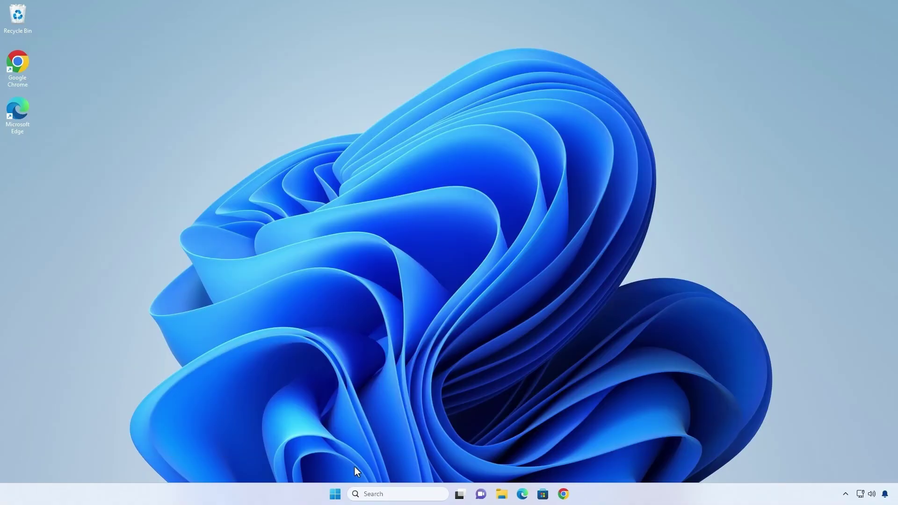
pyautogui.click(335, 495)
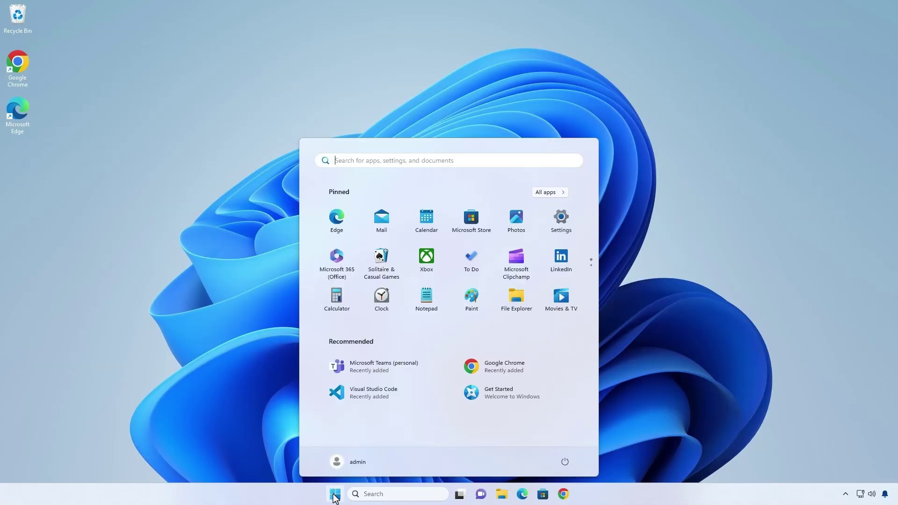
pyautogui.click(561, 223)
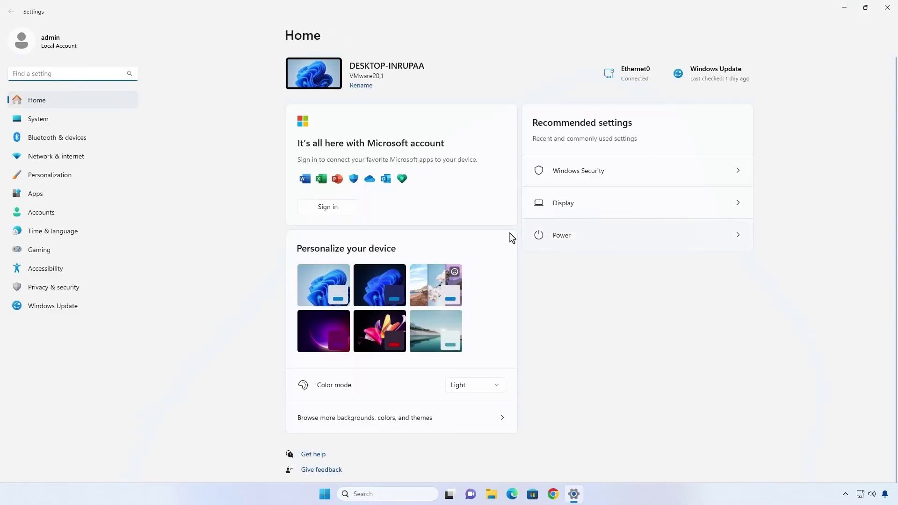
pyautogui.click(88, 291)
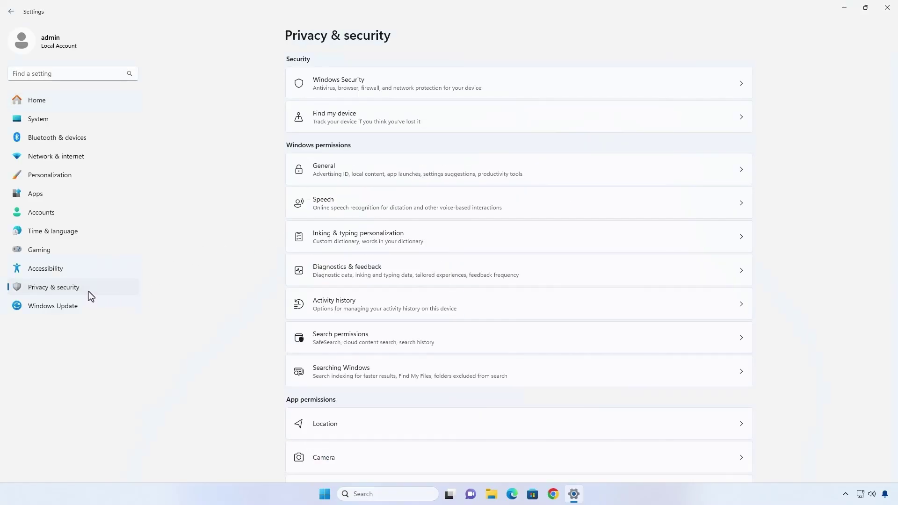
pyautogui.click(506, 85)
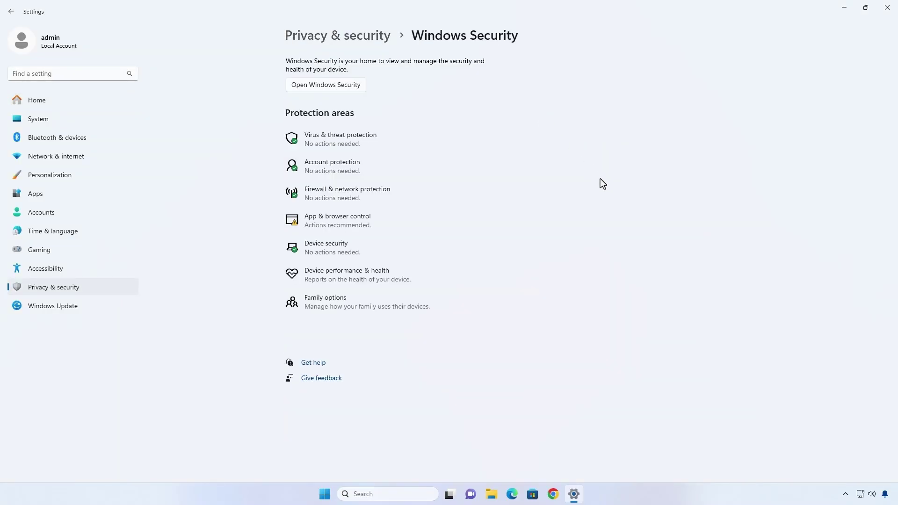
pyautogui.click(377, 251)
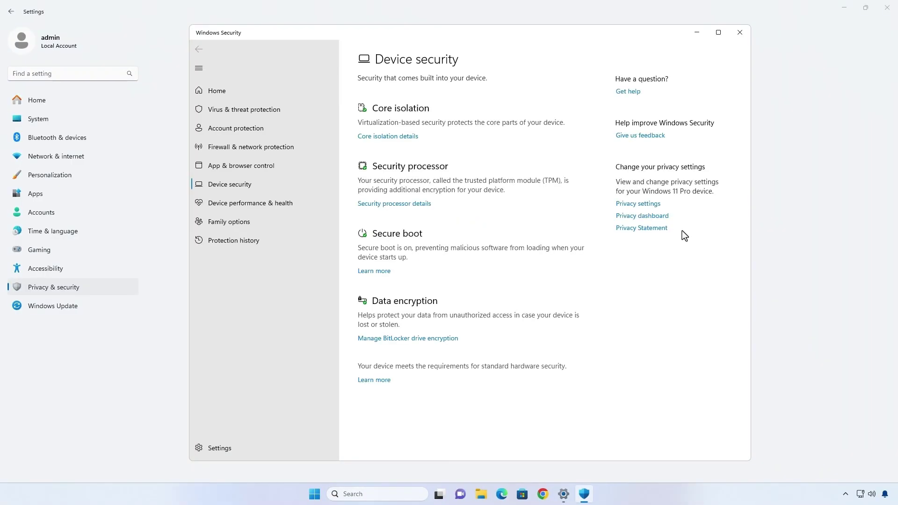